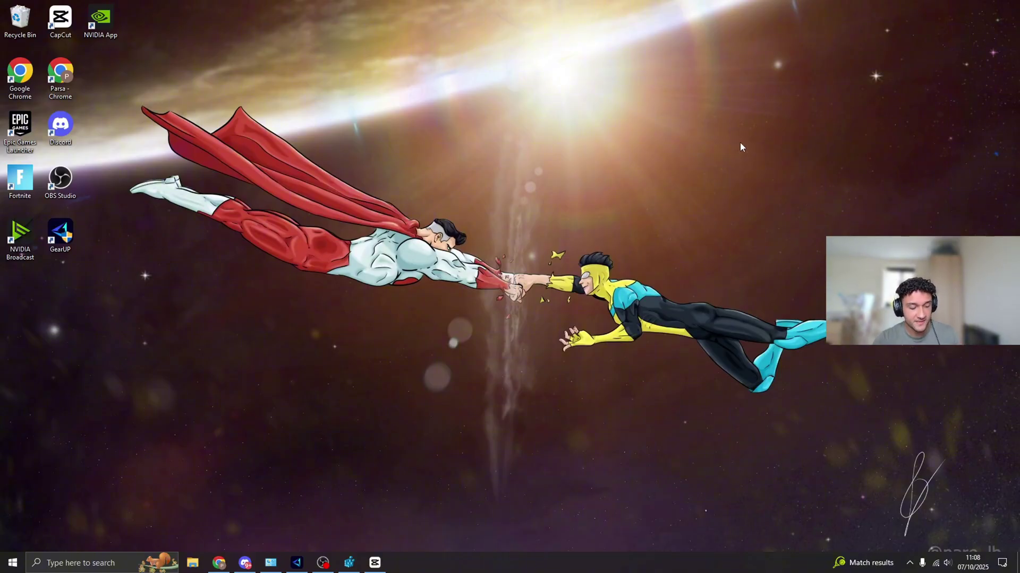
Launch regedit from the Run dialog to open Registry Editor at Control Panel\Desktop.
{"action": "key", "text": "super+r"}
{"action": "left_click_drag", "start_coordinate": [118, 447], "coordinate": [521, 128]}
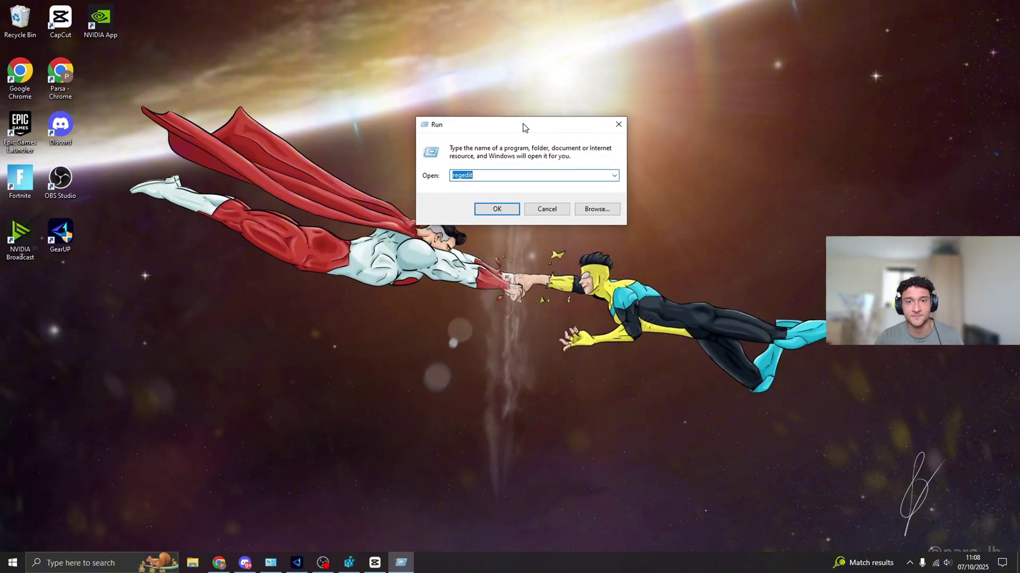
{"action": "left_click", "coordinate": [481, 175]}
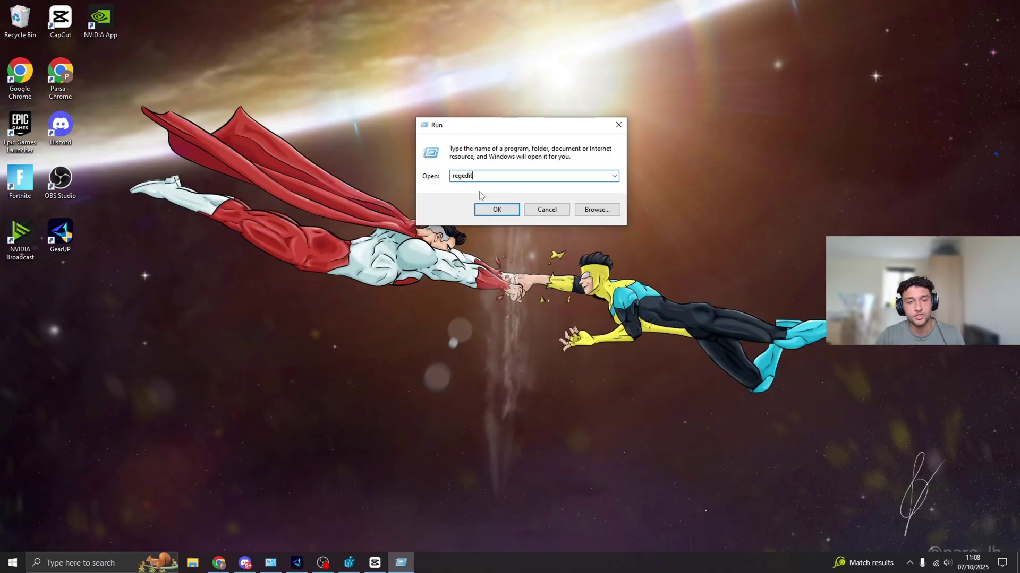
{"action": "left_click", "coordinate": [485, 210]}
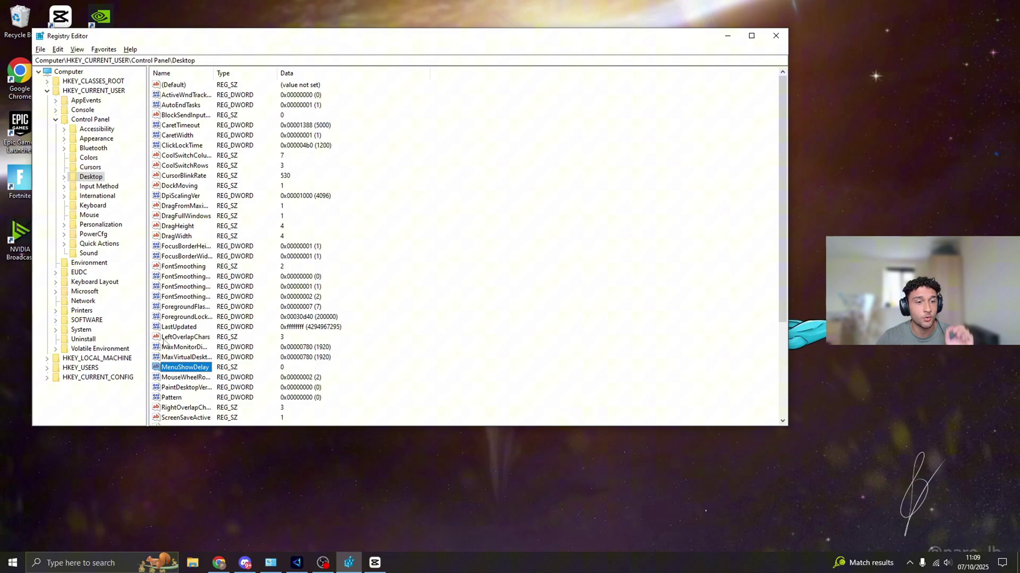
Change the MenuShowDelay string value data to 0.
{"action": "double_click", "coordinate": [192, 371]}
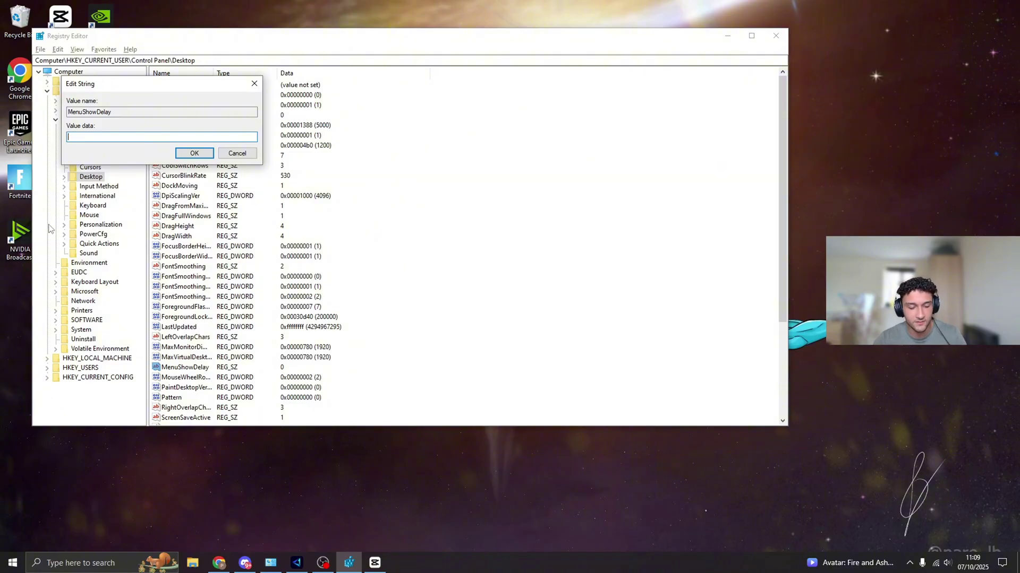
{"action": "type", "text": "0"}
{"action": "left_click", "coordinate": [187, 154]}
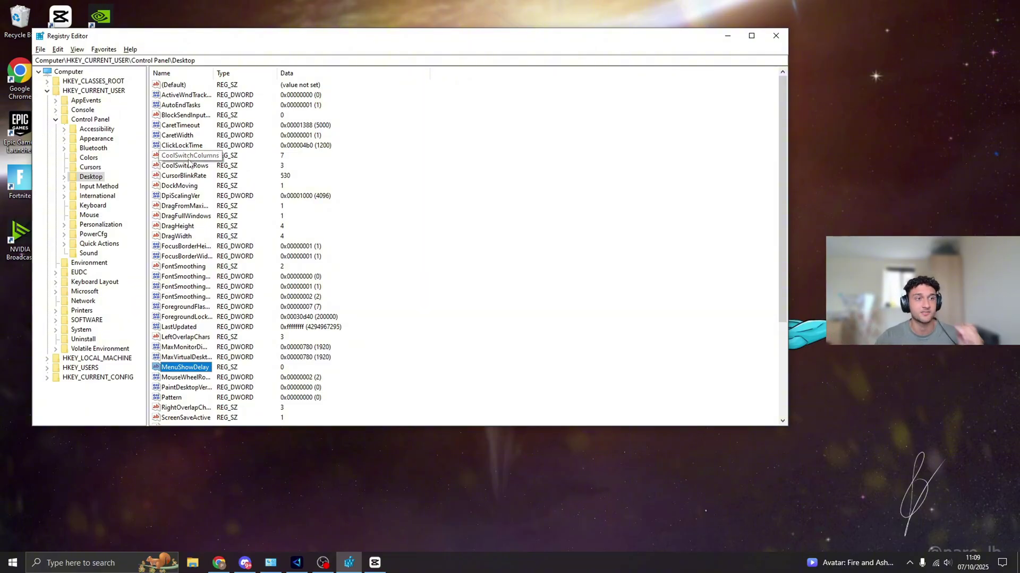
Collapse HKEY_CURRENT_USER and browse HKEY_LOCAL_MACHINE down to Windows NT\CurrentVersion\Multimedia\SystemProfile.
{"action": "left_click", "coordinate": [56, 119]}
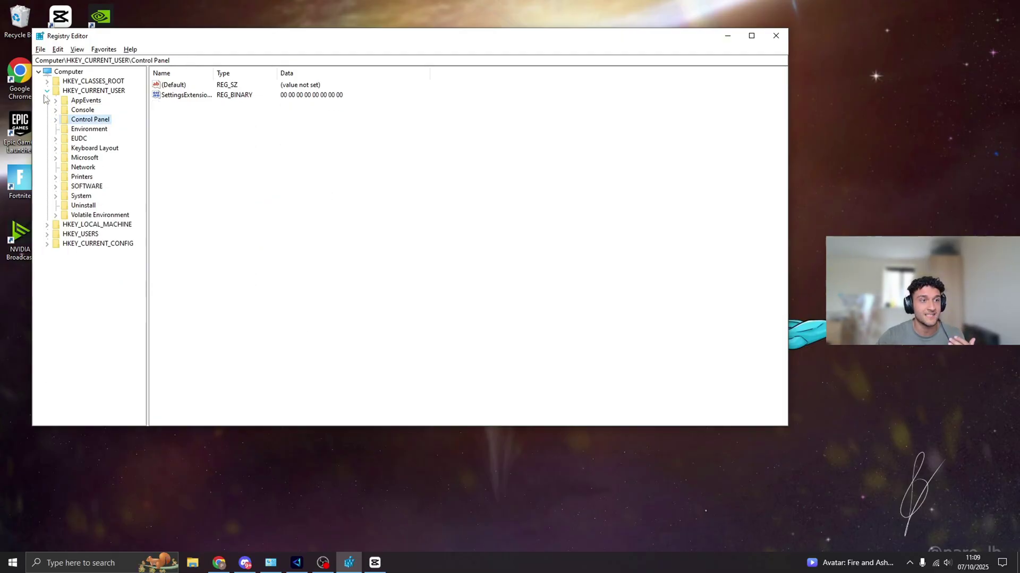
{"action": "left_click", "coordinate": [47, 91]}
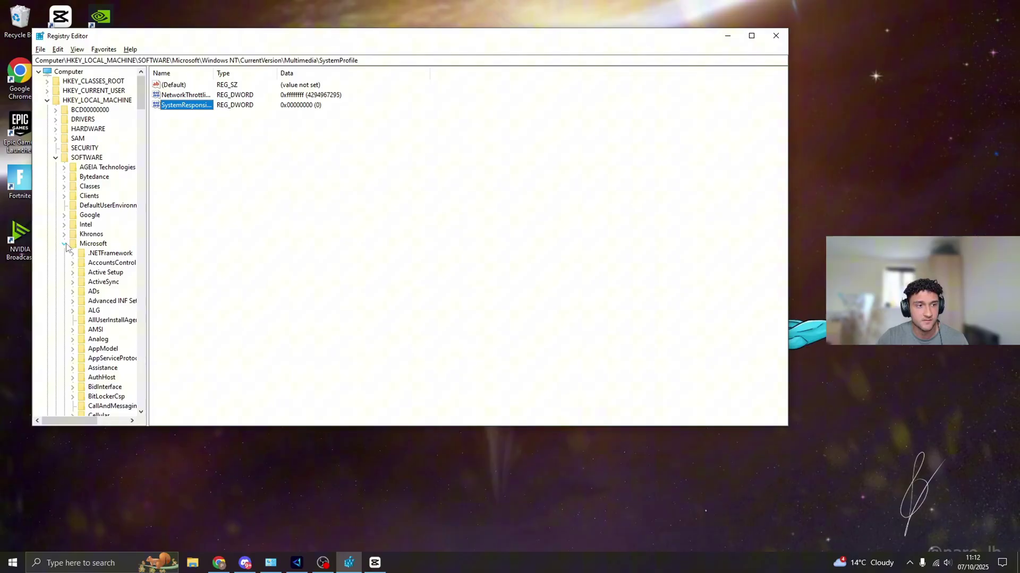
{"action": "left_click_drag", "start_coordinate": [142, 107], "coordinate": [140, 257]}
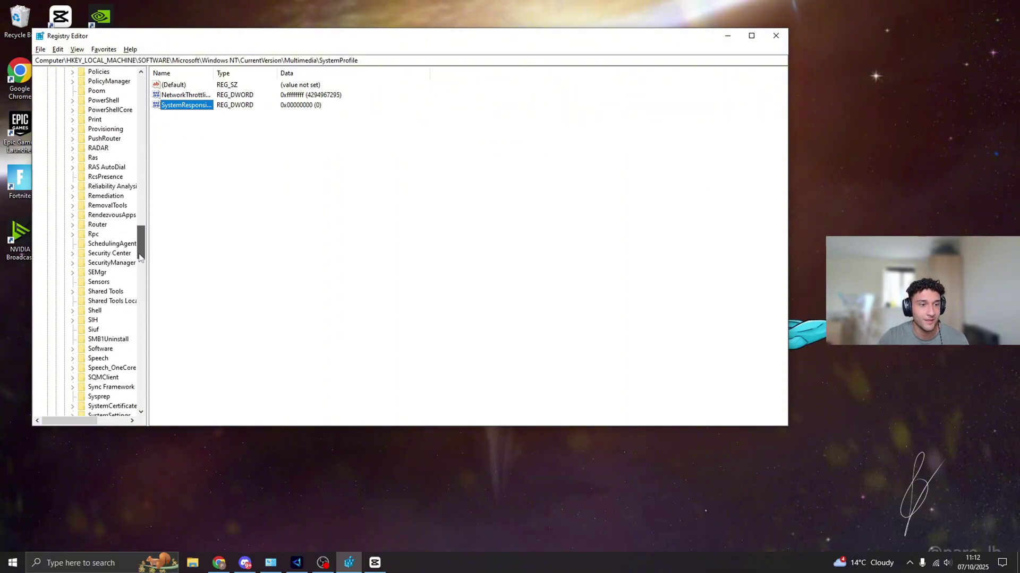
{"action": "scroll", "coordinate": [124, 255], "scroll_direction": "down", "scroll_amount": 18}
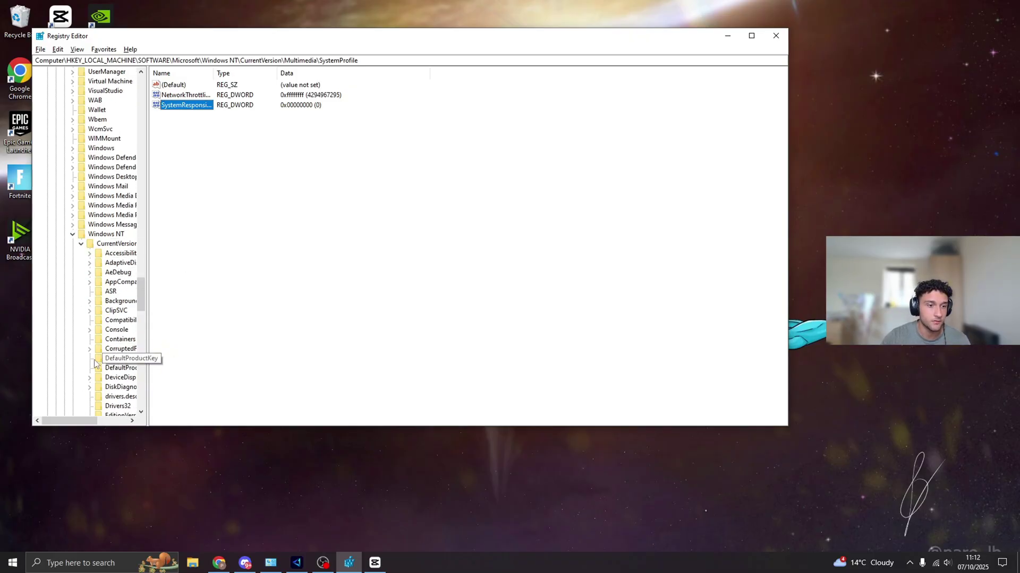
{"action": "left_click_drag", "start_coordinate": [84, 421], "coordinate": [95, 421]}
{"action": "scroll", "coordinate": [106, 345], "scroll_direction": "down", "scroll_amount": 12}
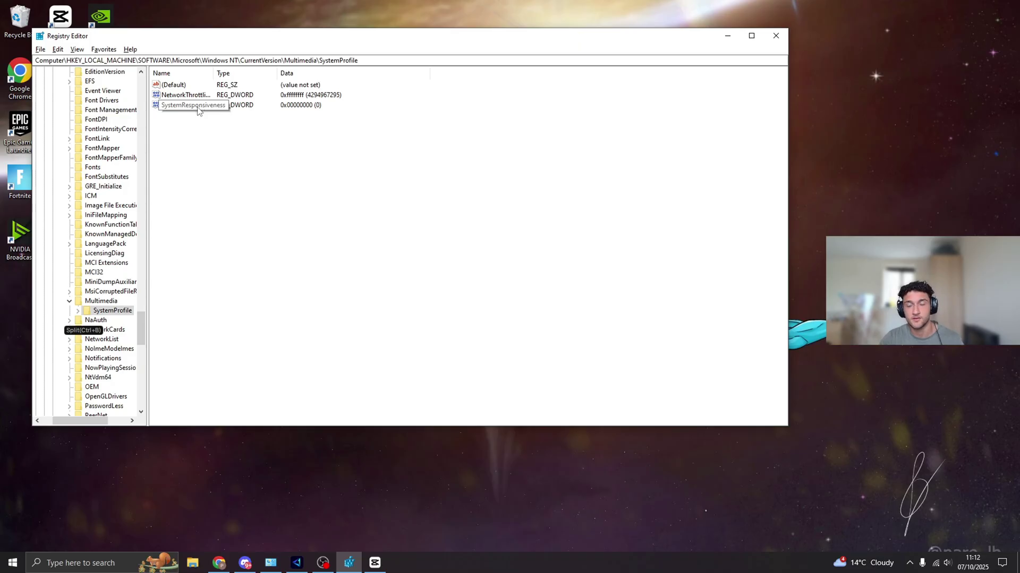
Set the SystemResponsiveness DWORD to 0 and close Registry Editor.
{"action": "right_click", "coordinate": [194, 167]}
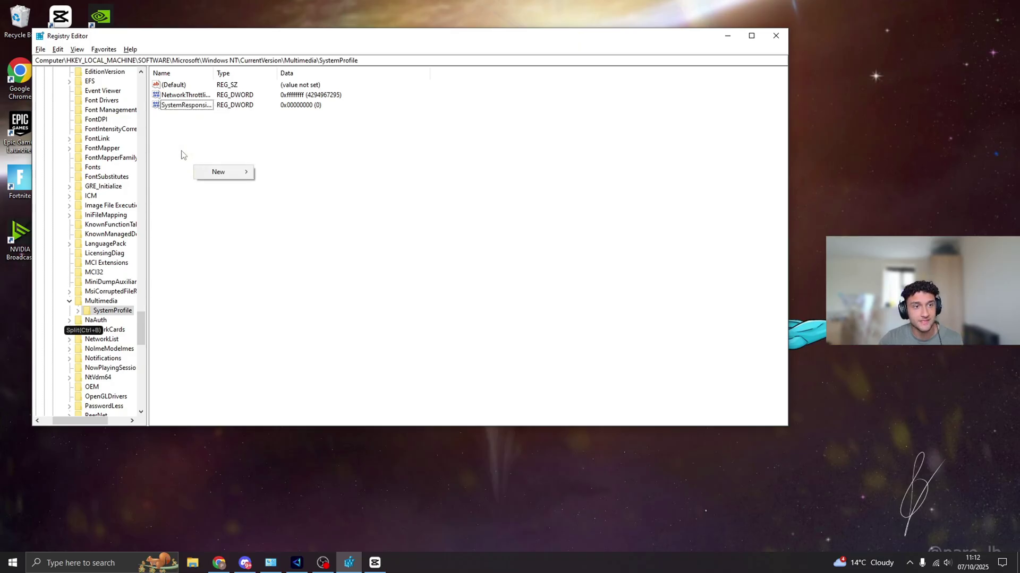
{"action": "mouse_move", "coordinate": [218, 173]}
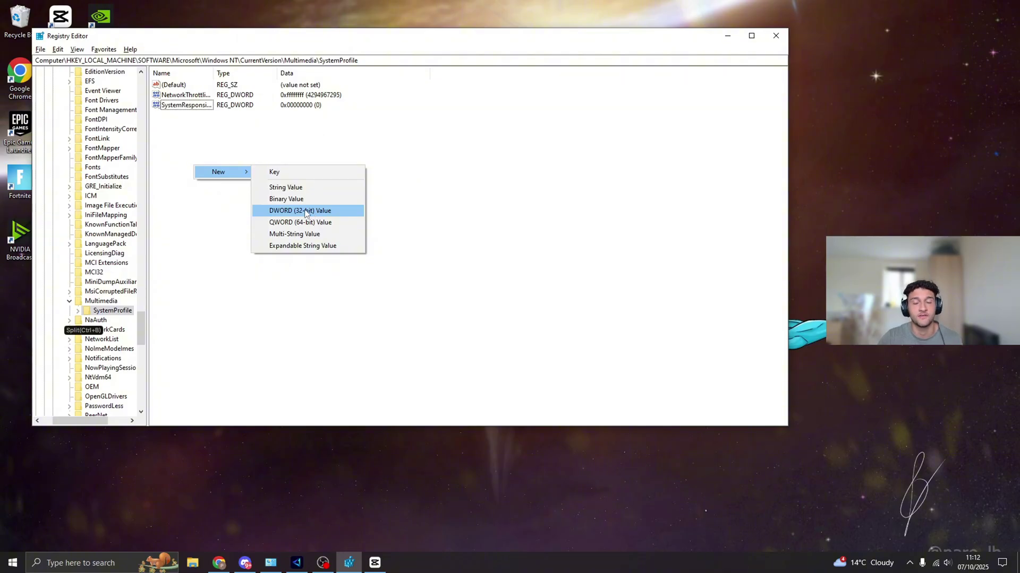
{"action": "left_click", "coordinate": [231, 149]}
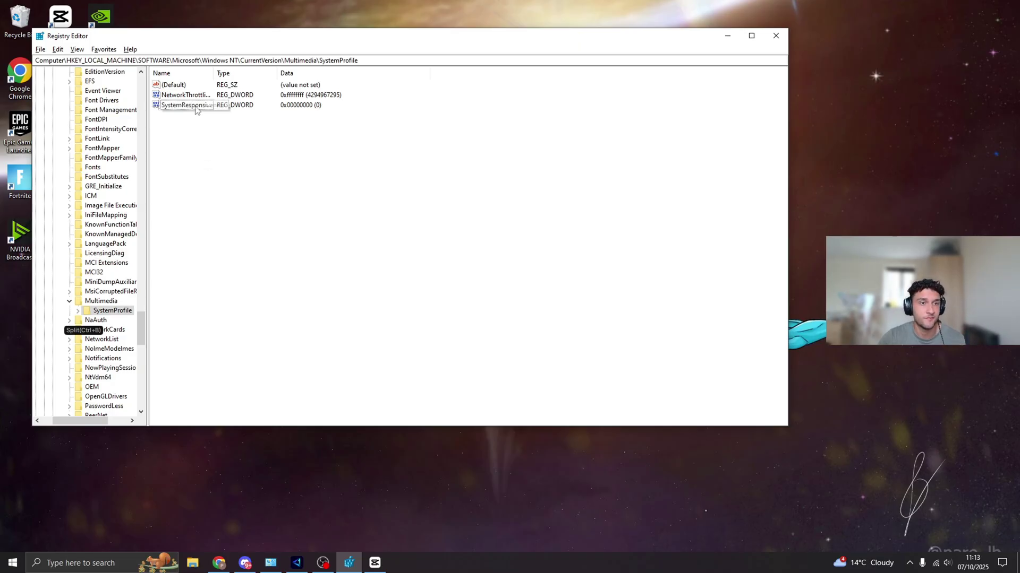
{"action": "double_click", "coordinate": [196, 109]}
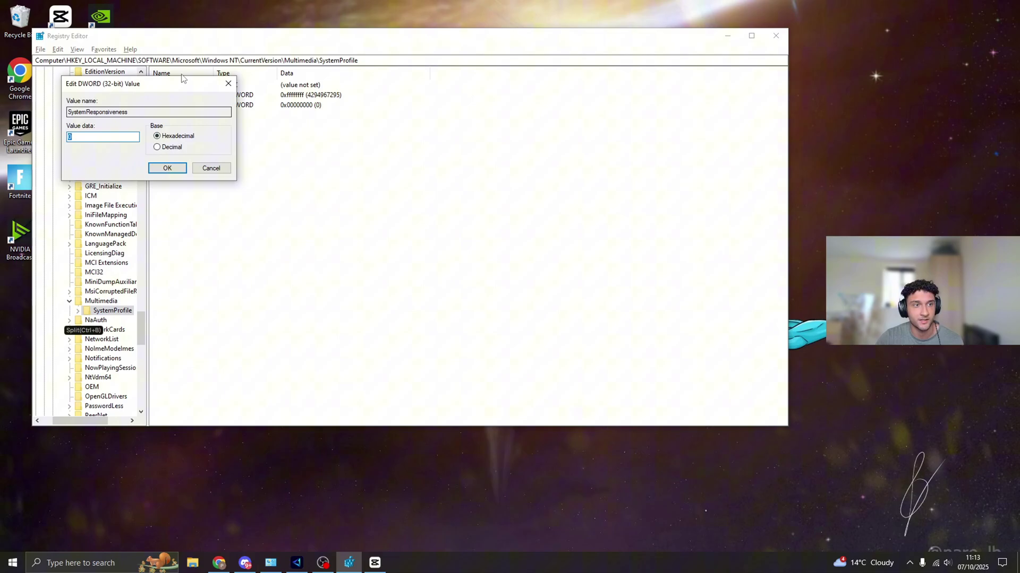
{"action": "left_click_drag", "start_coordinate": [183, 80], "coordinate": [403, 126]}
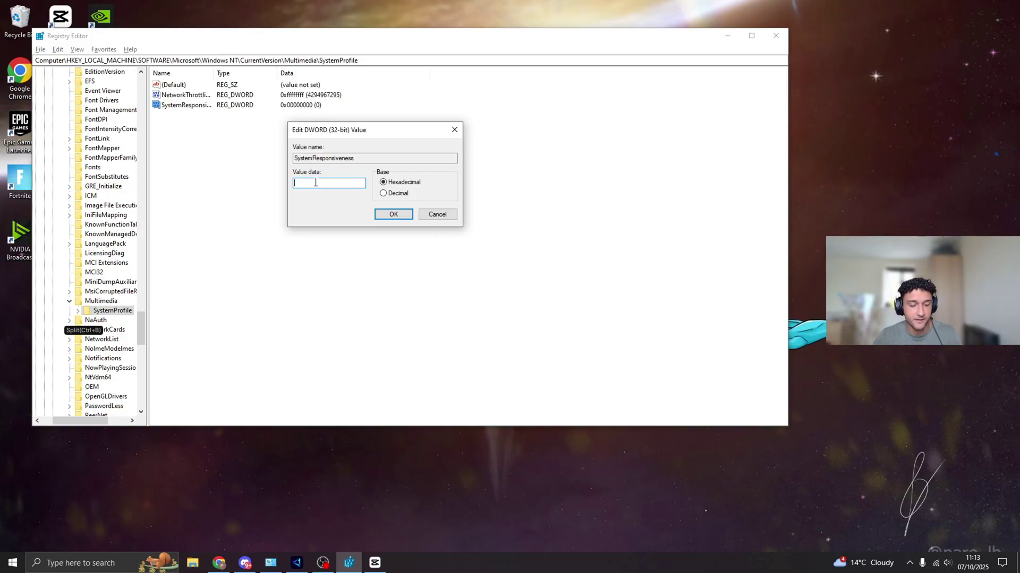
{"action": "type", "text": "0"}
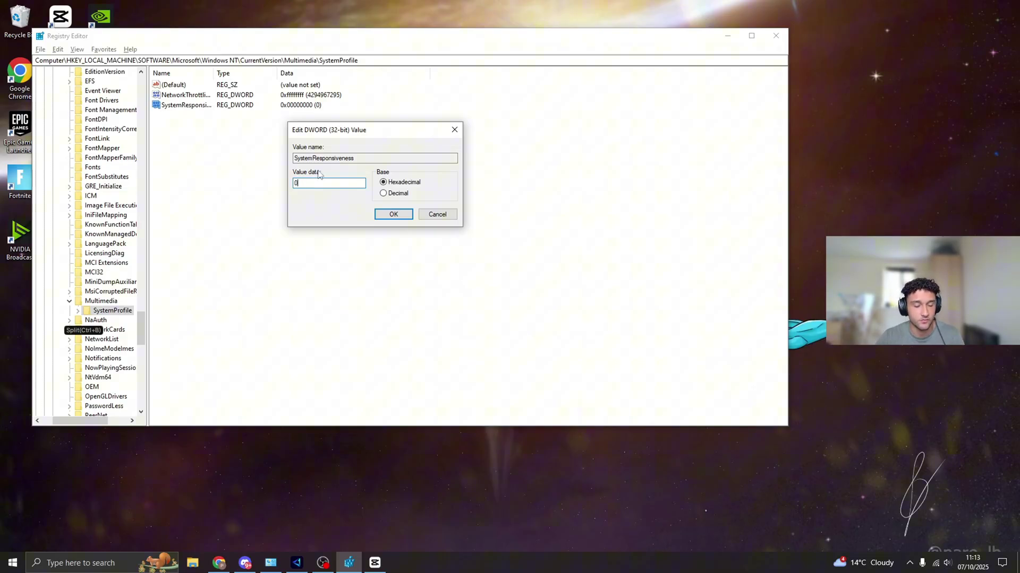
{"action": "left_click", "coordinate": [394, 214]}
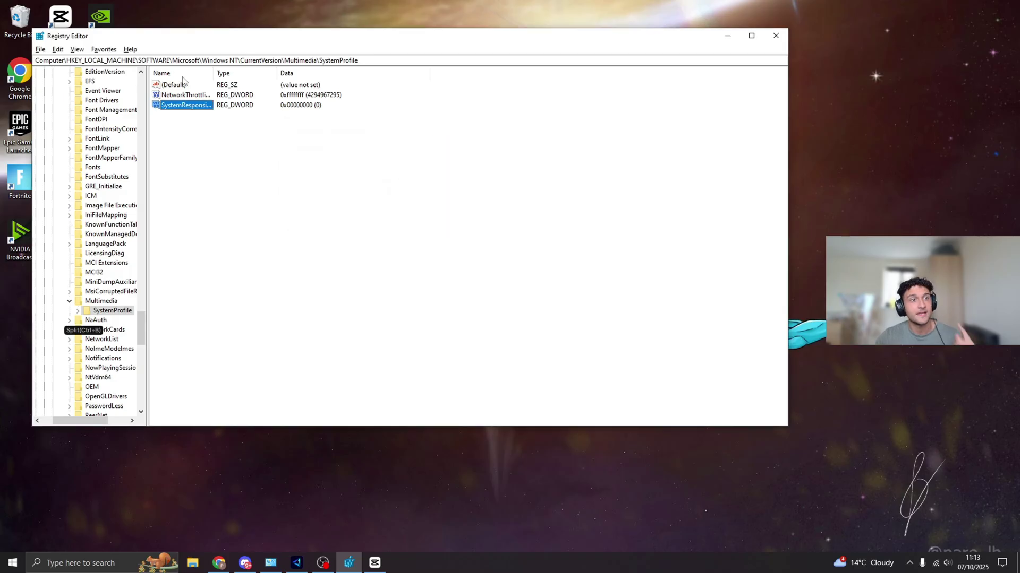
{"action": "left_click", "coordinate": [776, 35]}
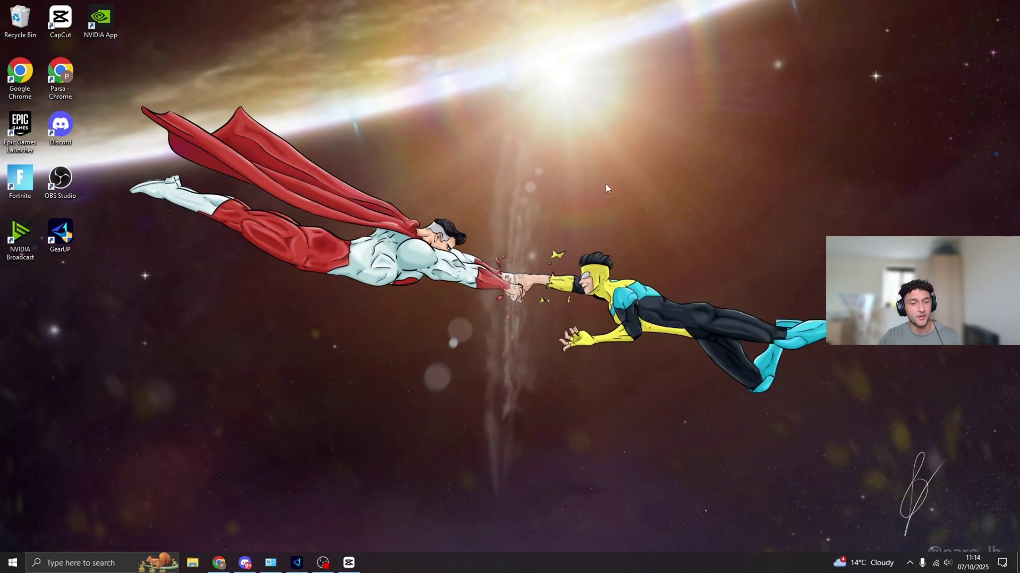
{"action": "left_click", "coordinate": [296, 563]}
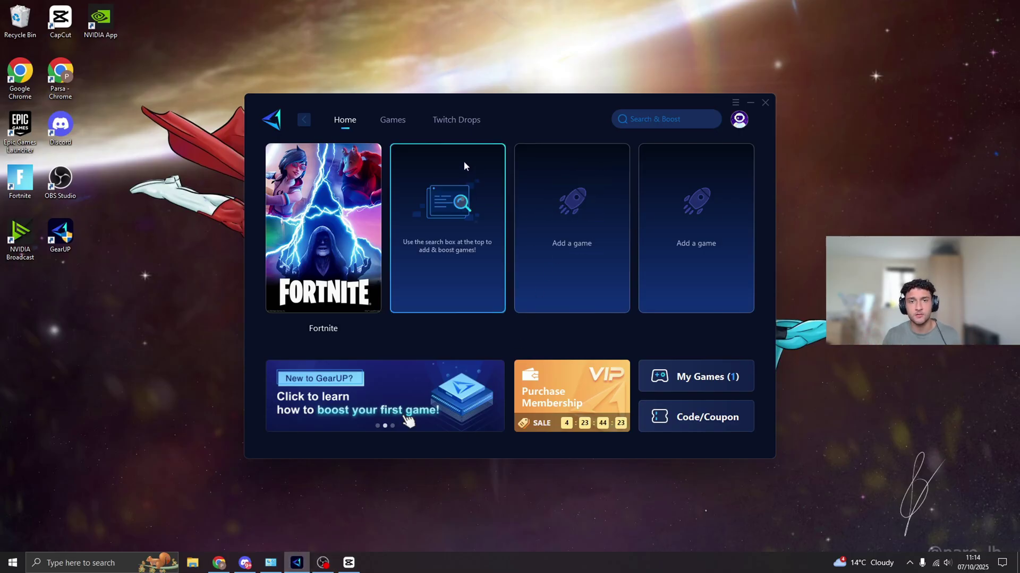
{"action": "left_click", "coordinate": [748, 103]}
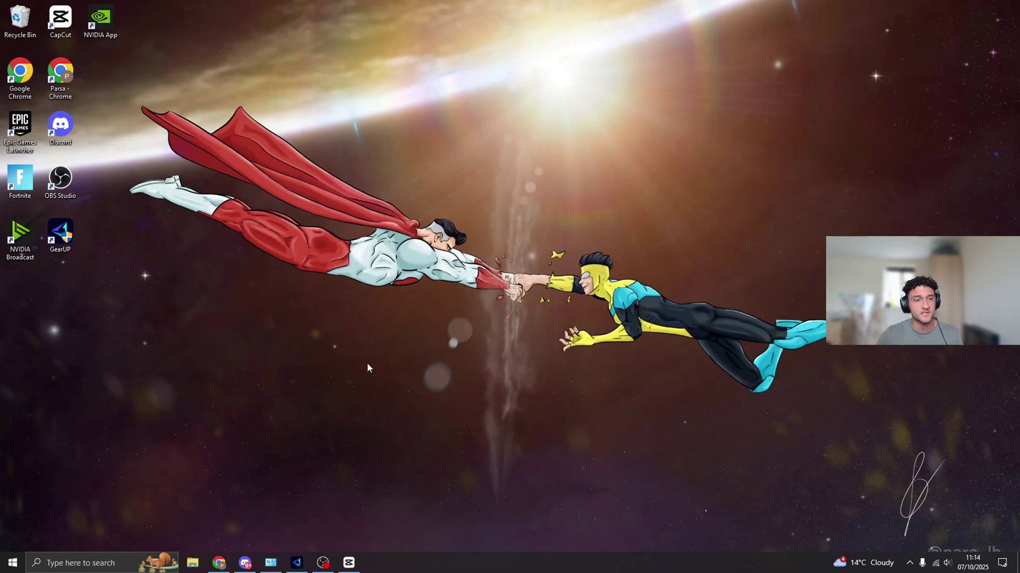
{"action": "left_click", "coordinate": [297, 558]}
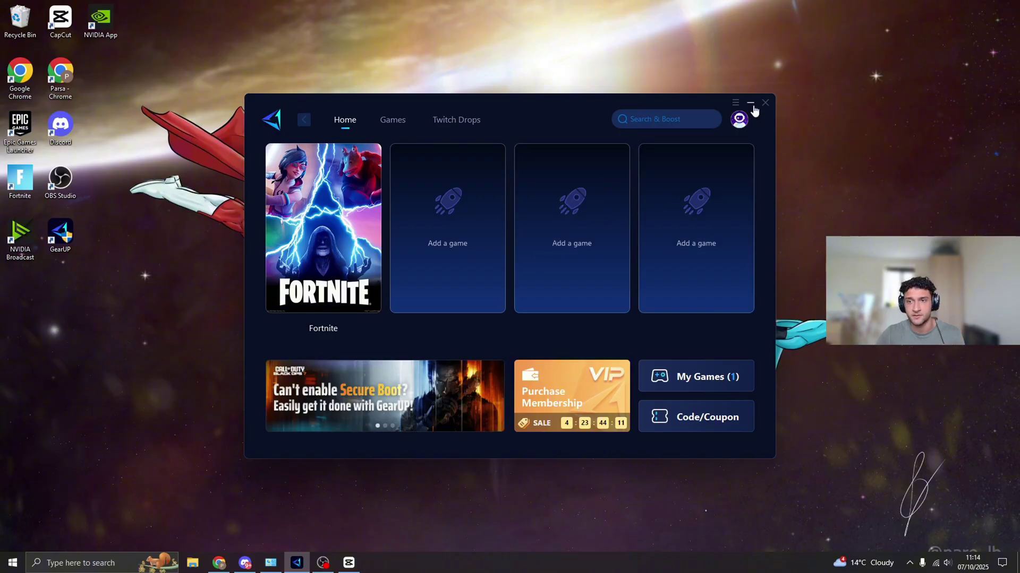
{"action": "mouse_move", "coordinate": [350, 278]}
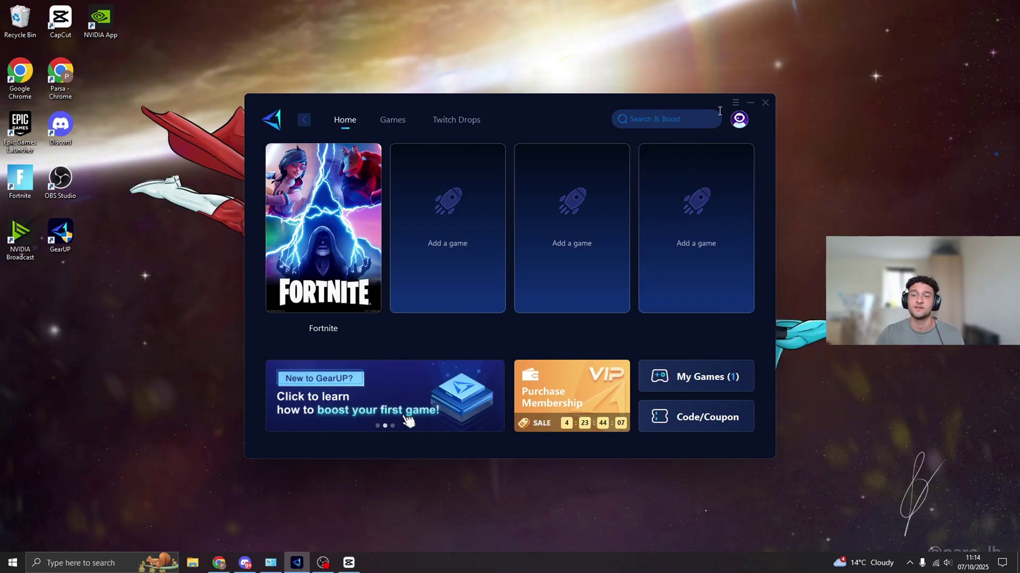
{"action": "left_click", "coordinate": [396, 121]}
{"action": "scroll", "coordinate": [587, 238], "scroll_direction": "down", "scroll_amount": 2}
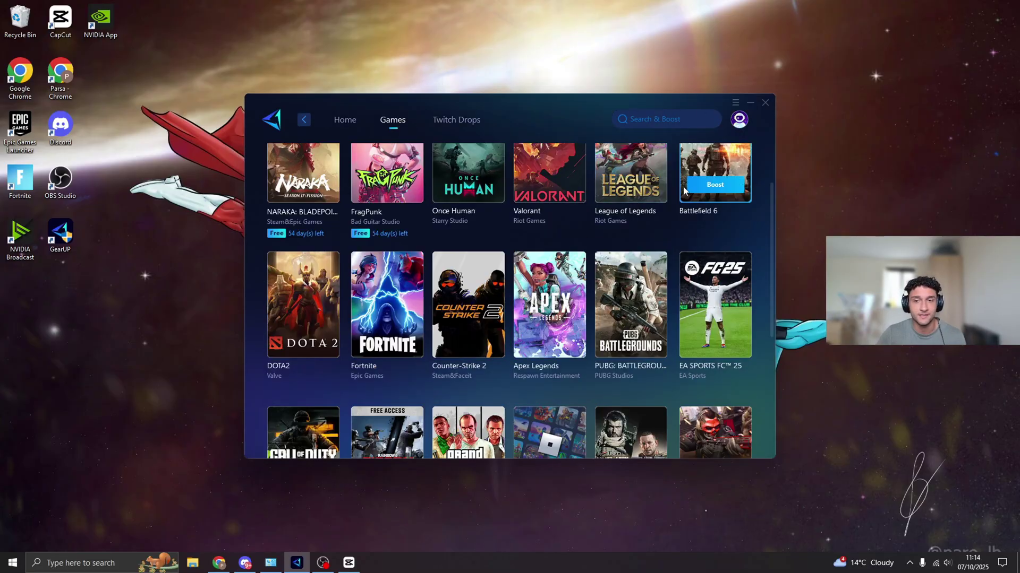
{"action": "scroll", "coordinate": [451, 319], "scroll_direction": "down", "scroll_amount": 5}
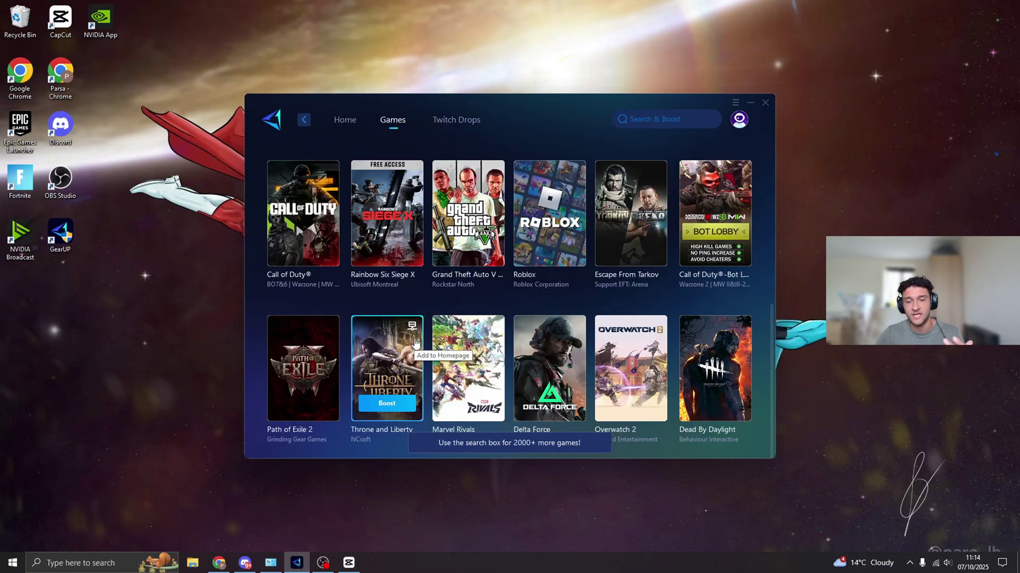
{"action": "left_click", "coordinate": [750, 104]}
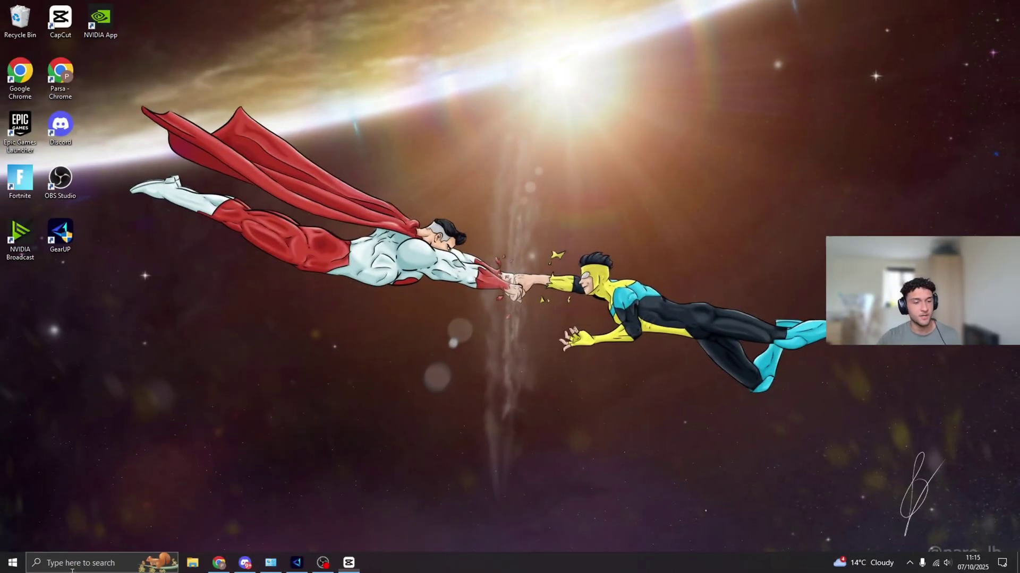
Search for cmd and open an administrator Command Prompt at C:\WINDOWS\system32.
{"action": "left_click", "coordinate": [71, 563]}
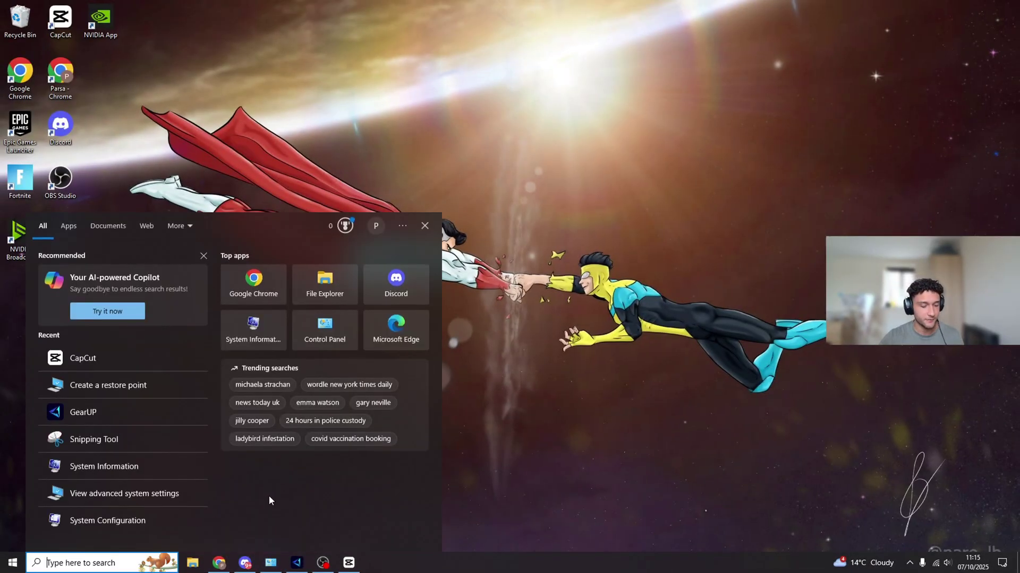
{"action": "type", "text": "cmd"}
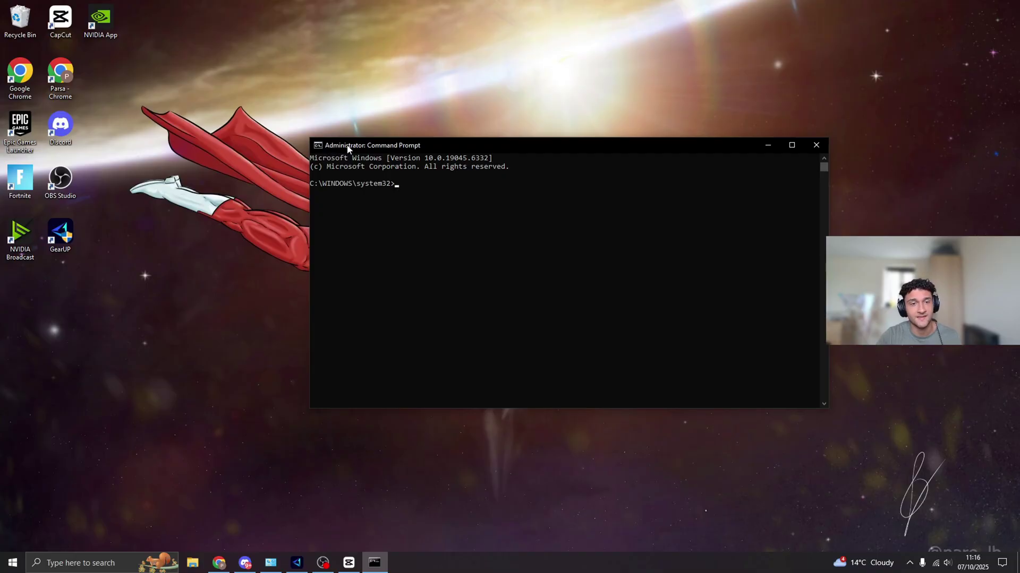
{"action": "left_click", "coordinate": [399, 186]}
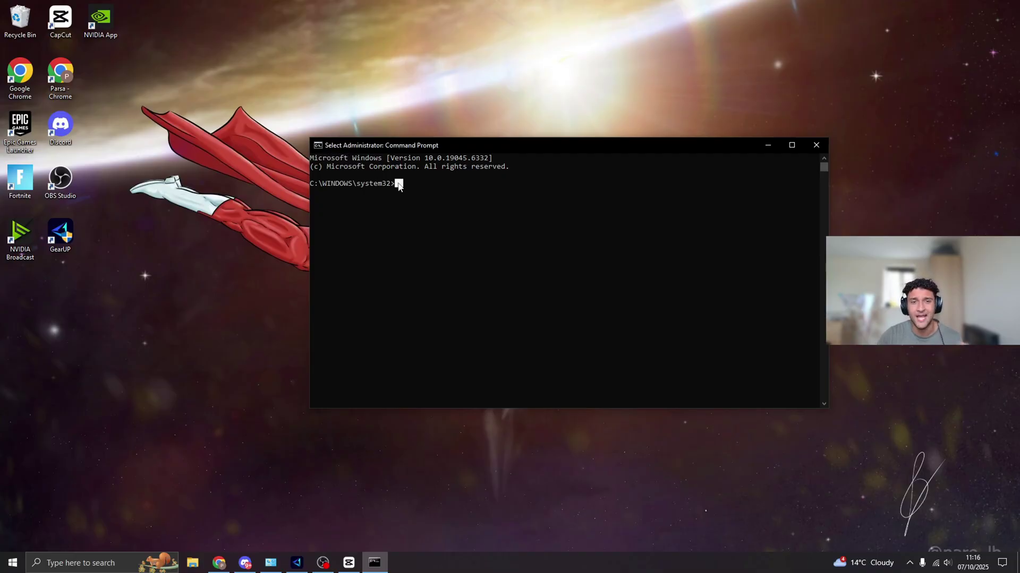
{"action": "mouse_move", "coordinate": [398, 186]}
{"action": "left_mouse_down"}
{"action": "mouse_move", "coordinate": [705, 215]}
{"action": "mouse_move", "coordinate": [399, 186]}
{"action": "left_mouse_up"}
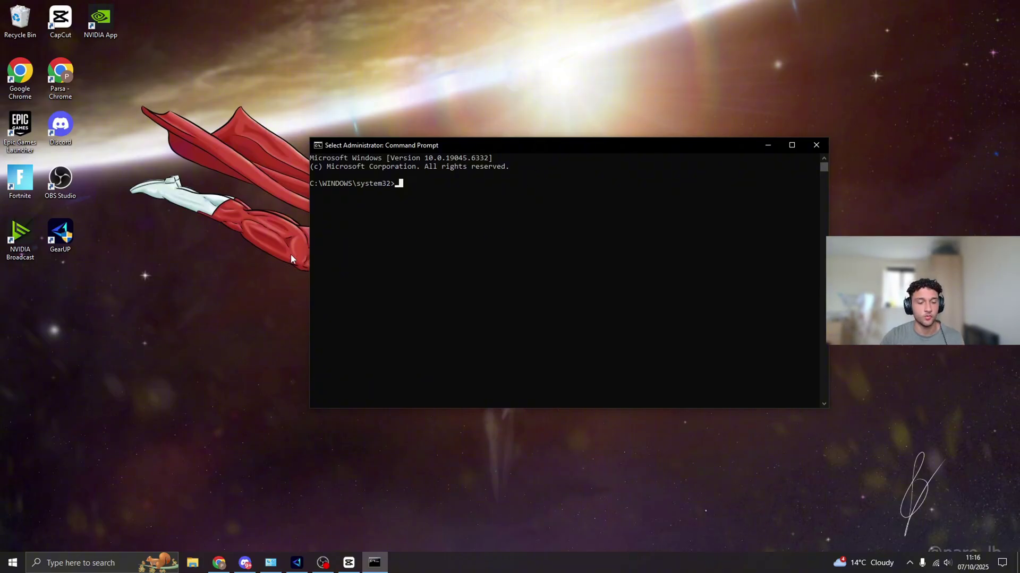
Switch to Discord and show the -cmd channel's powercfg command for 100% CPU performance.
{"action": "left_click", "coordinate": [245, 563]}
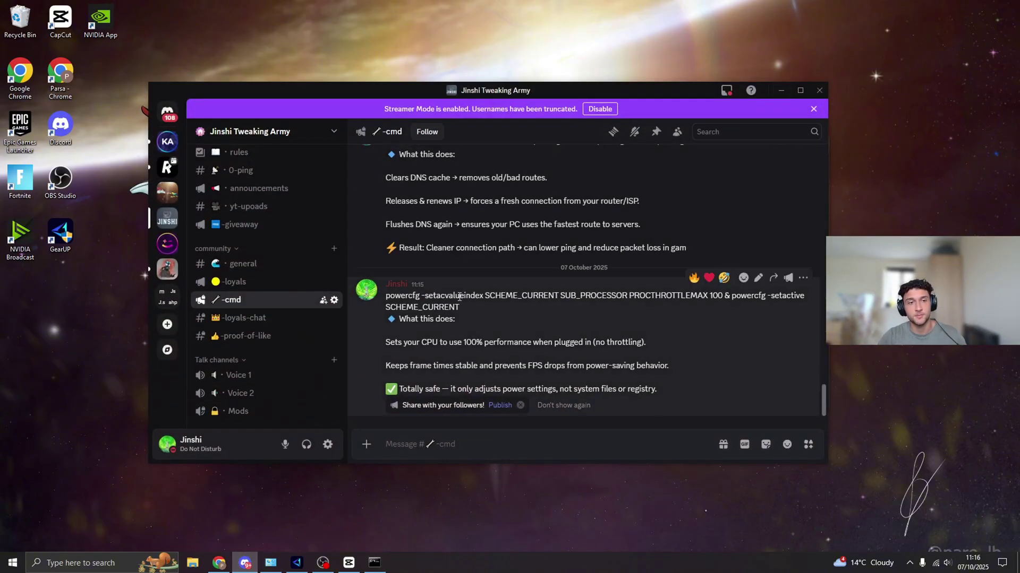
{"action": "scroll", "coordinate": [315, 300], "scroll_direction": "up", "scroll_amount": 3}
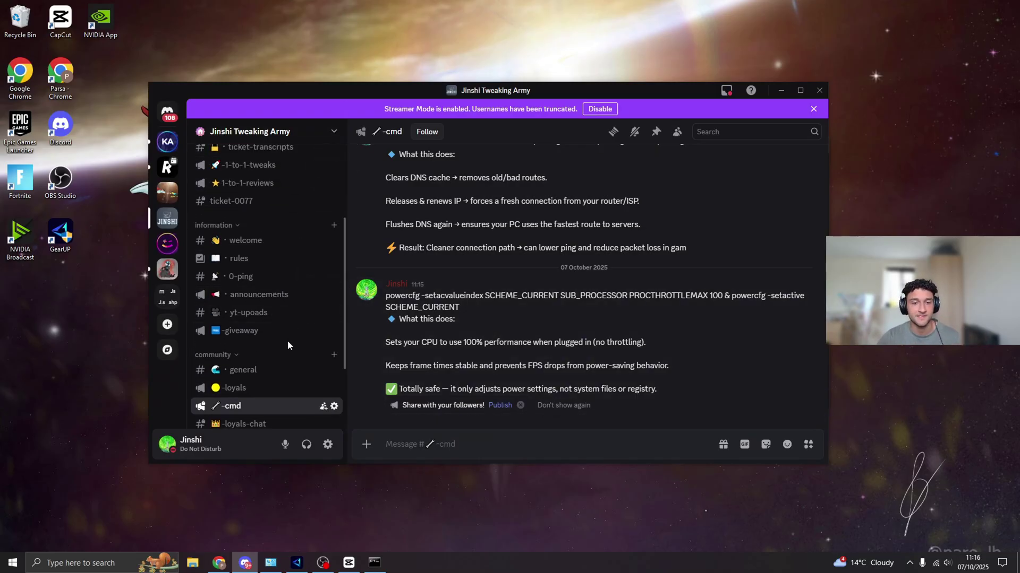
{"action": "scroll", "coordinate": [288, 342], "scroll_direction": "down", "scroll_amount": 2}
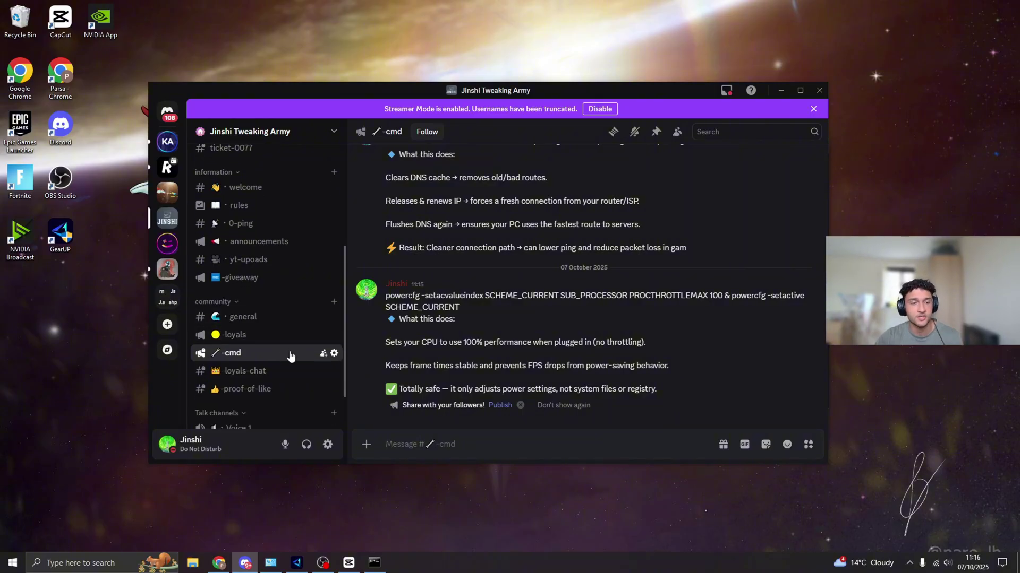
{"action": "left_click", "coordinate": [235, 337]}
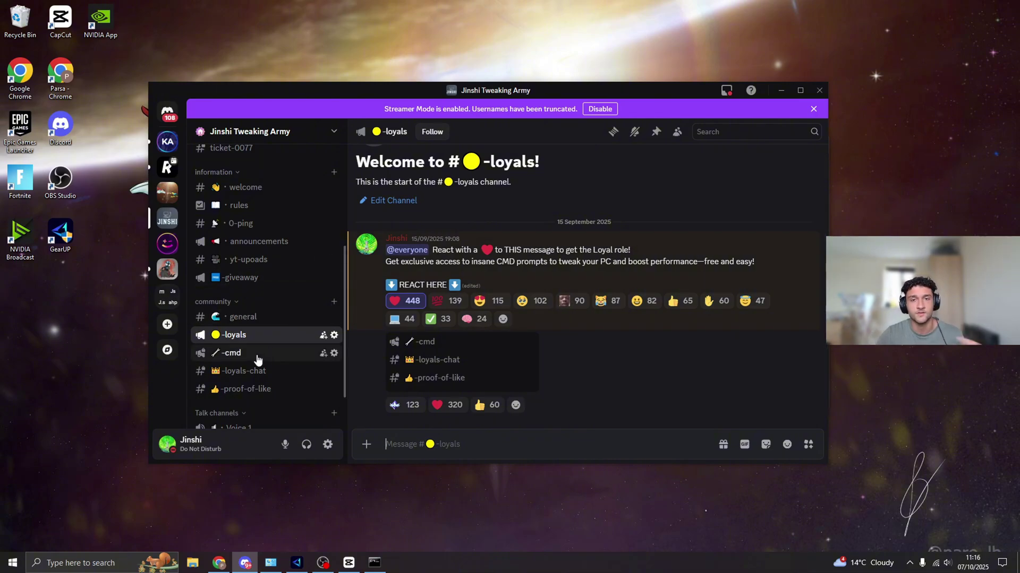
{"action": "left_click", "coordinate": [258, 360]}
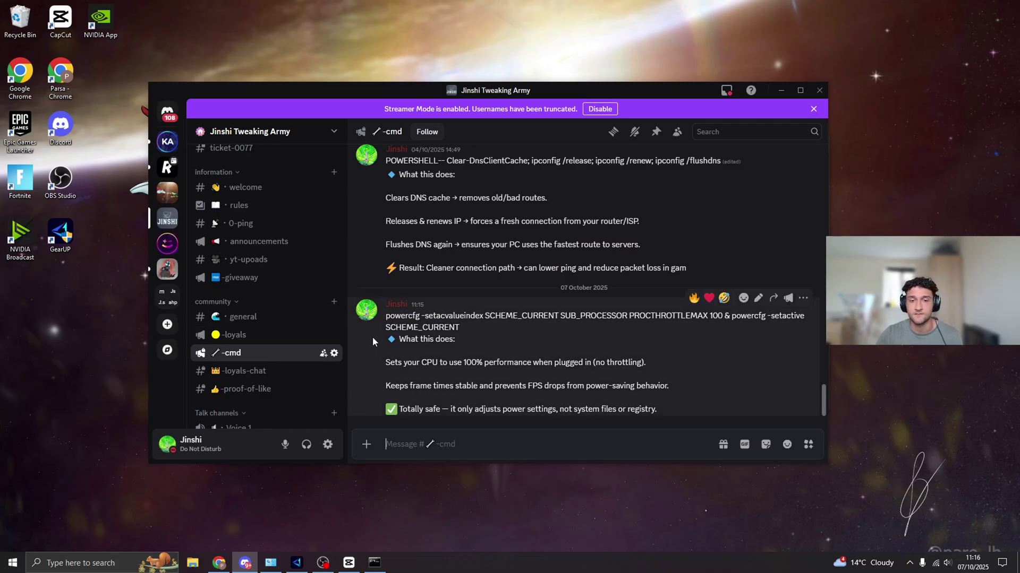
{"action": "left_click", "coordinate": [268, 341]}
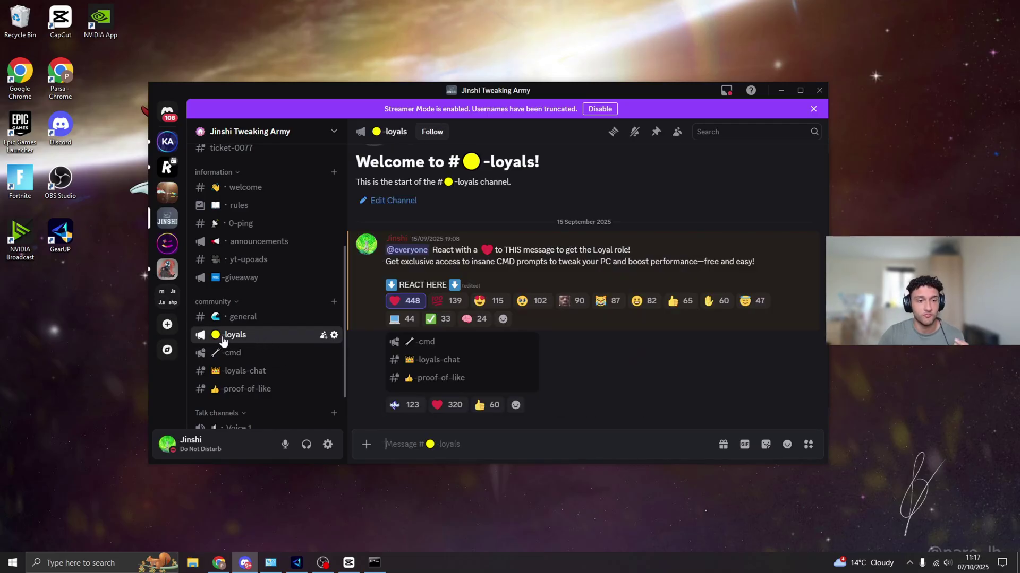
{"action": "left_click", "coordinate": [263, 355]}
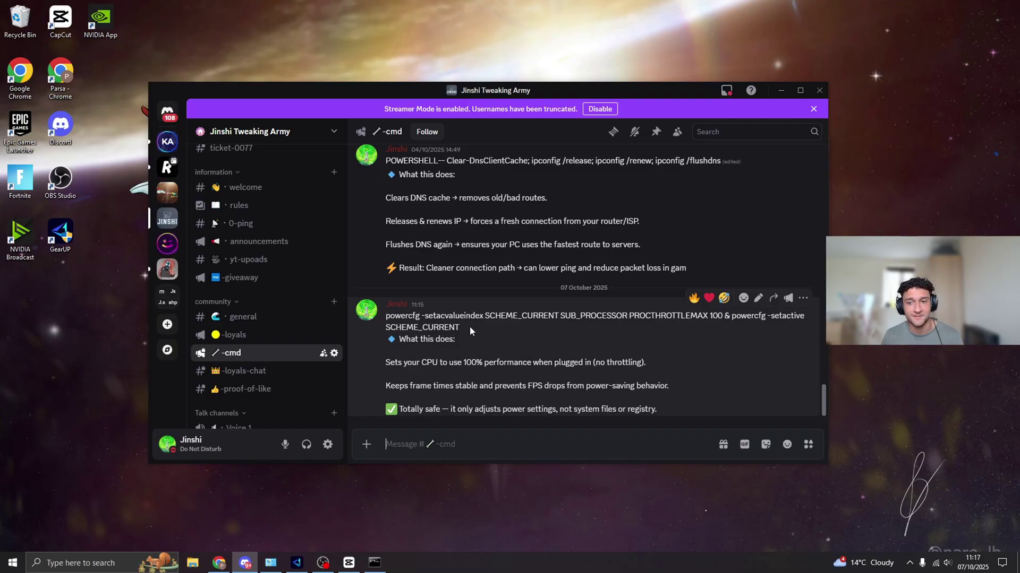
Copy the powercfg PROCTHROTTLEMAX 100 command text from the Discord -cmd channel.
{"action": "left_click_drag", "start_coordinate": [469, 326], "coordinate": [384, 320]}
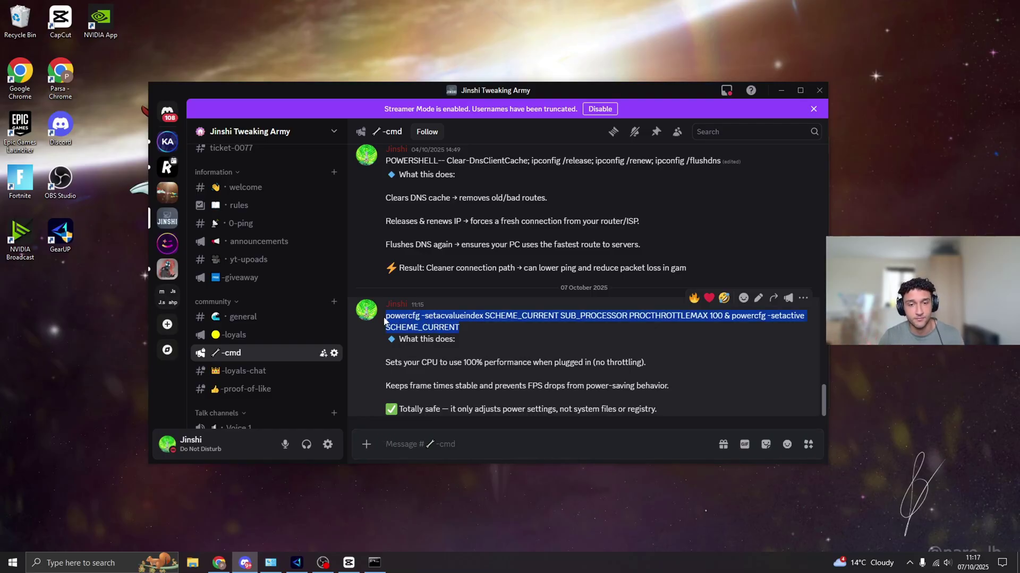
{"action": "left_click", "coordinate": [781, 90]}
{"action": "left_click", "coordinate": [704, 213]}
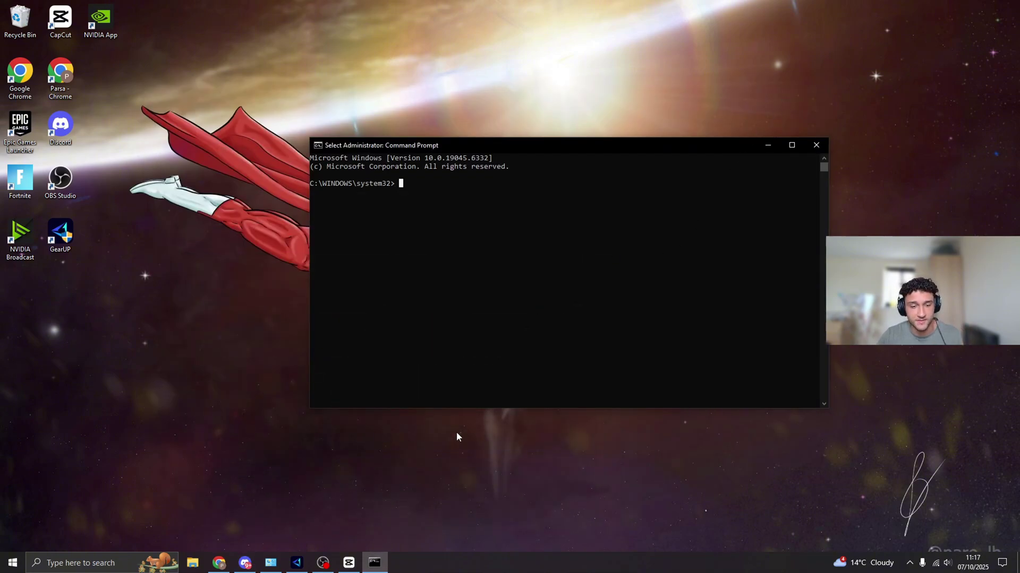
{"action": "left_click", "coordinate": [244, 563]}
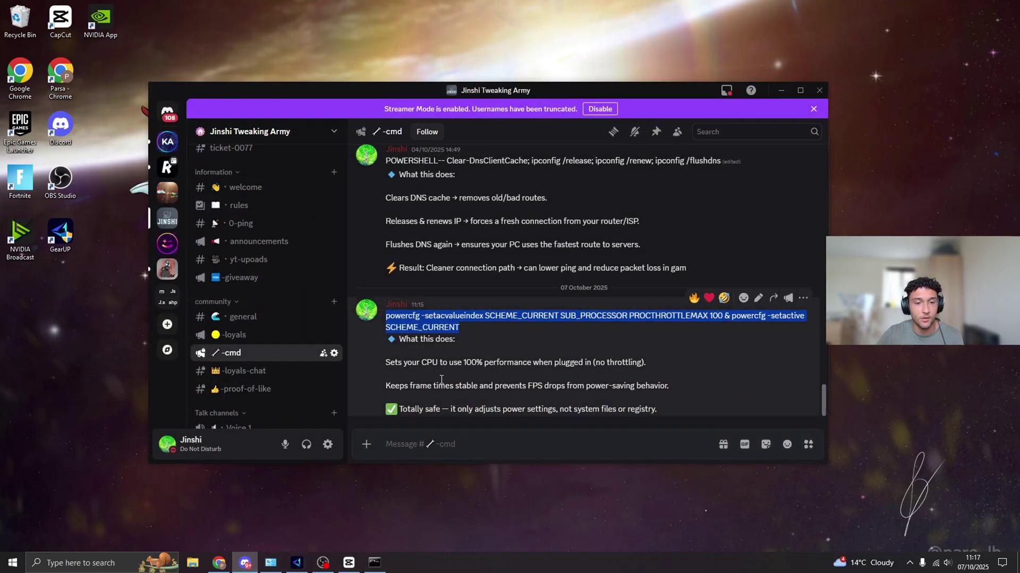
{"action": "right_click", "coordinate": [416, 321]}
{"action": "left_click", "coordinate": [467, 121]}
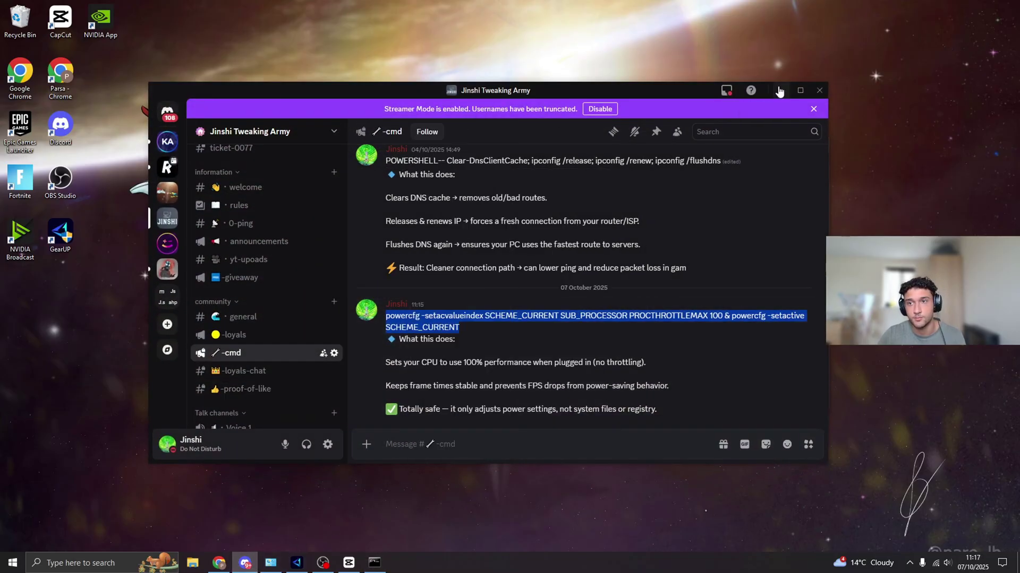
Paste and run the powercfg command in the administrator Command Prompt.
{"action": "left_click", "coordinate": [780, 90]}
{"action": "right_click", "coordinate": [429, 252]}
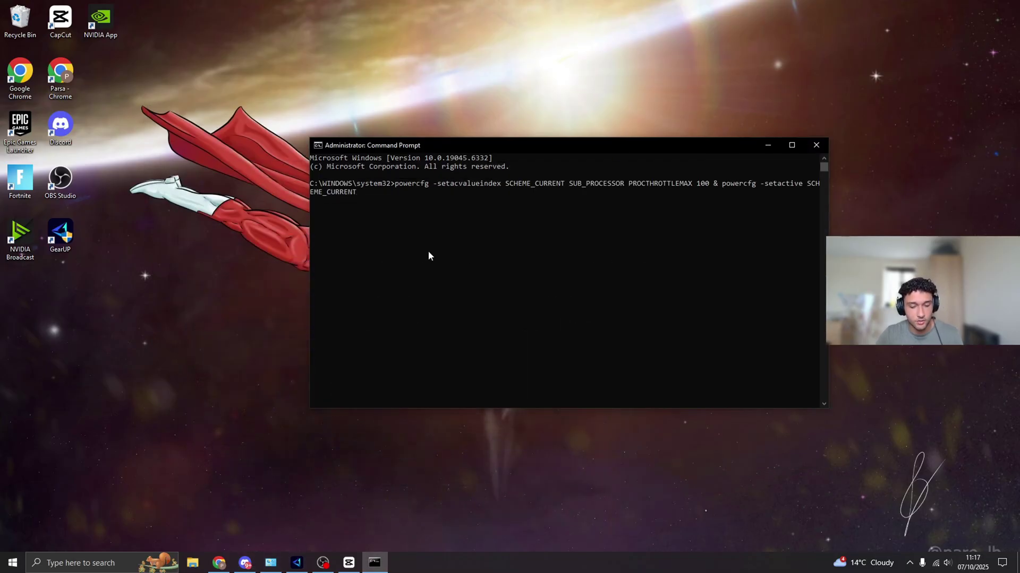
{"action": "key", "text": "Return"}
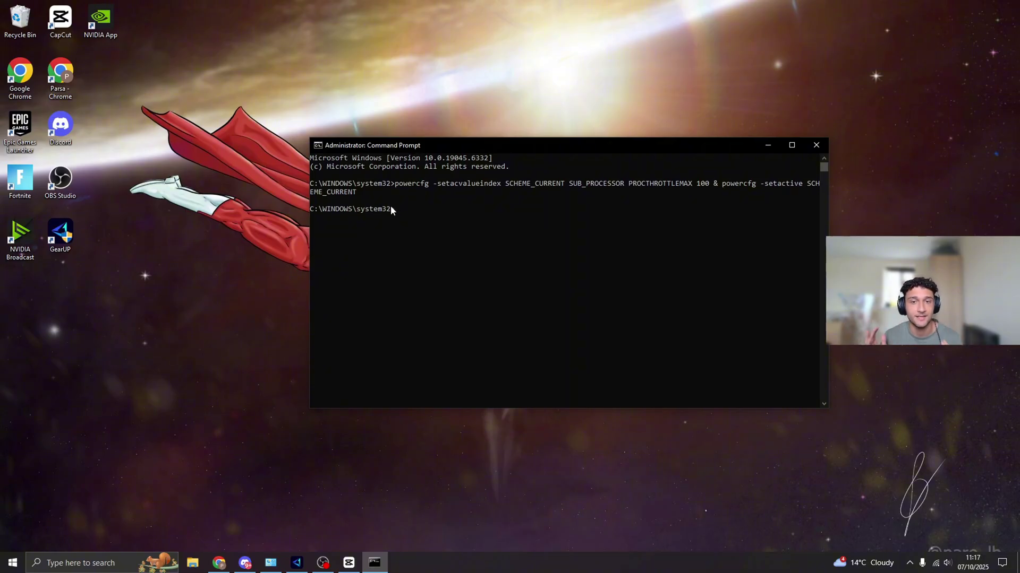
Browse the -1-to-1-tweaks channel's offer posts in Discord, then minimize Discord.
{"action": "left_click", "coordinate": [245, 563]}
{"action": "scroll", "coordinate": [266, 265], "scroll_direction": "up", "scroll_amount": 5}
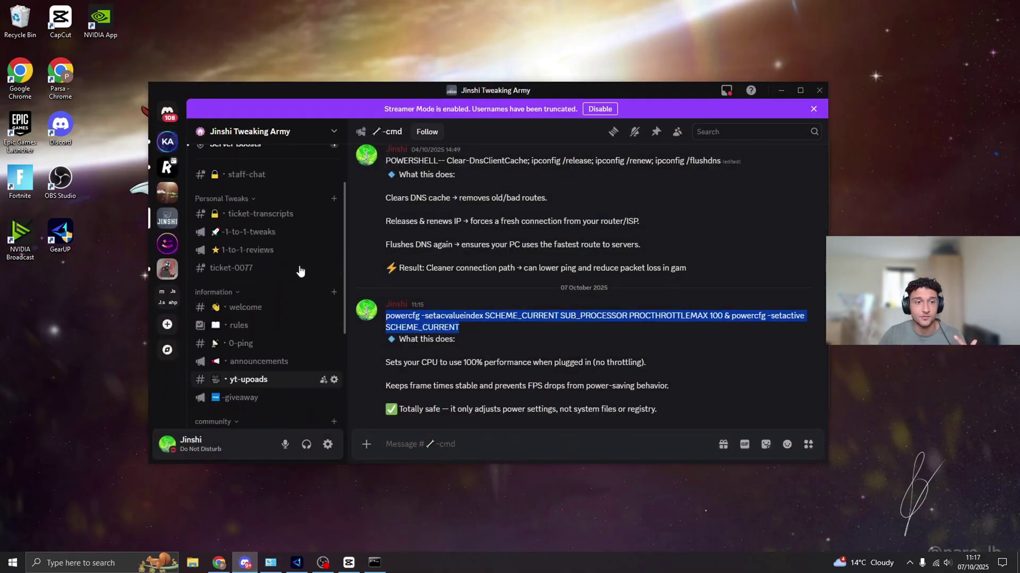
{"action": "scroll", "coordinate": [259, 356], "scroll_direction": "down", "scroll_amount": 2}
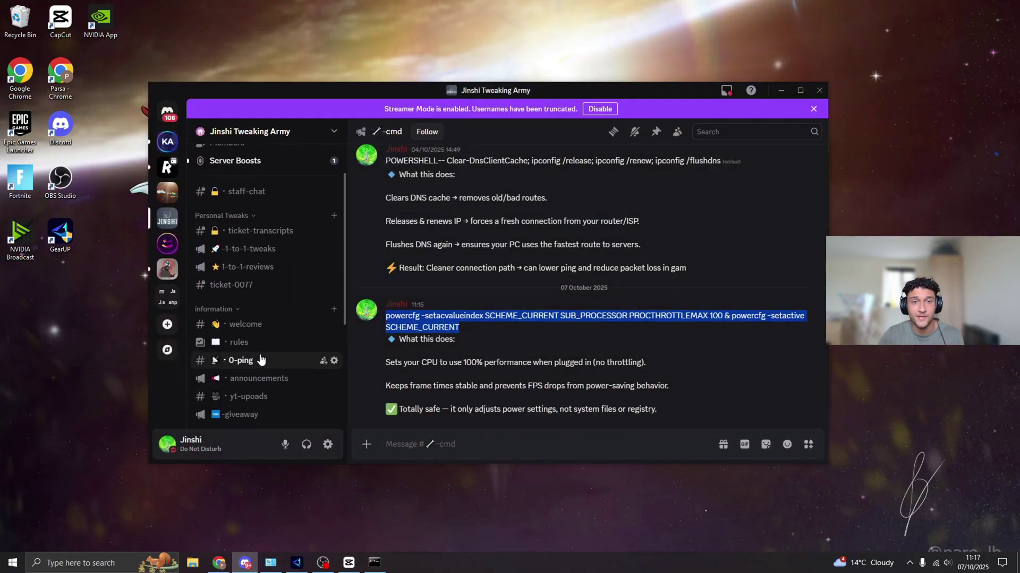
{"action": "left_click", "coordinate": [248, 254]}
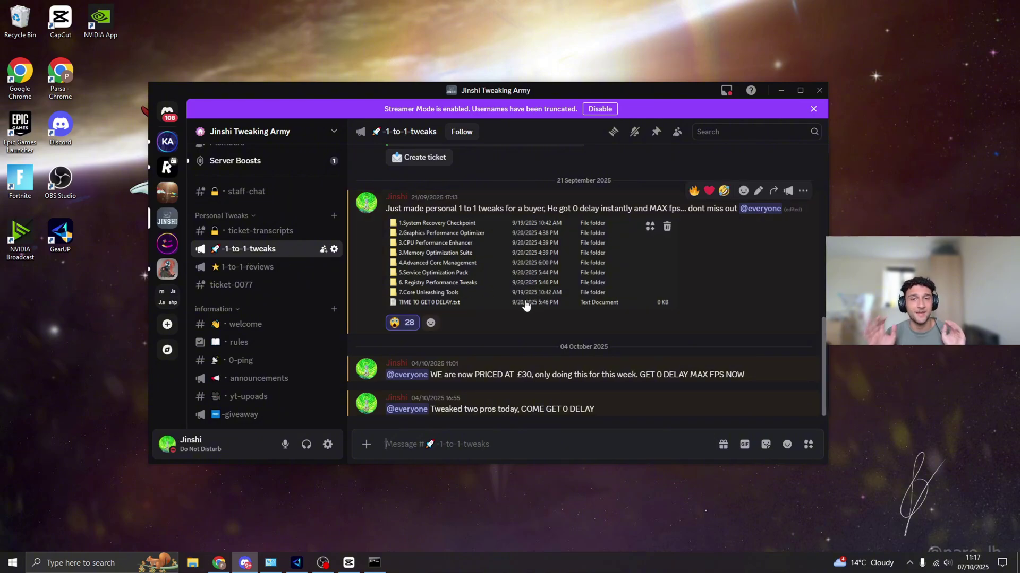
{"action": "scroll", "coordinate": [525, 306], "scroll_direction": "up", "scroll_amount": 3}
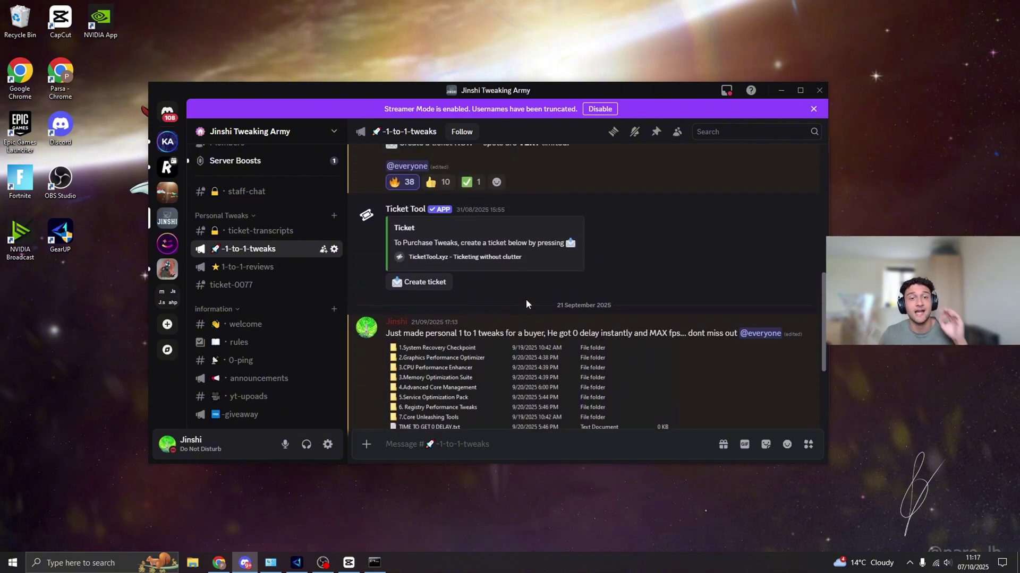
{"action": "scroll", "coordinate": [526, 304], "scroll_direction": "up", "scroll_amount": 3}
{"action": "scroll", "coordinate": [504, 292], "scroll_direction": "up", "scroll_amount": 2}
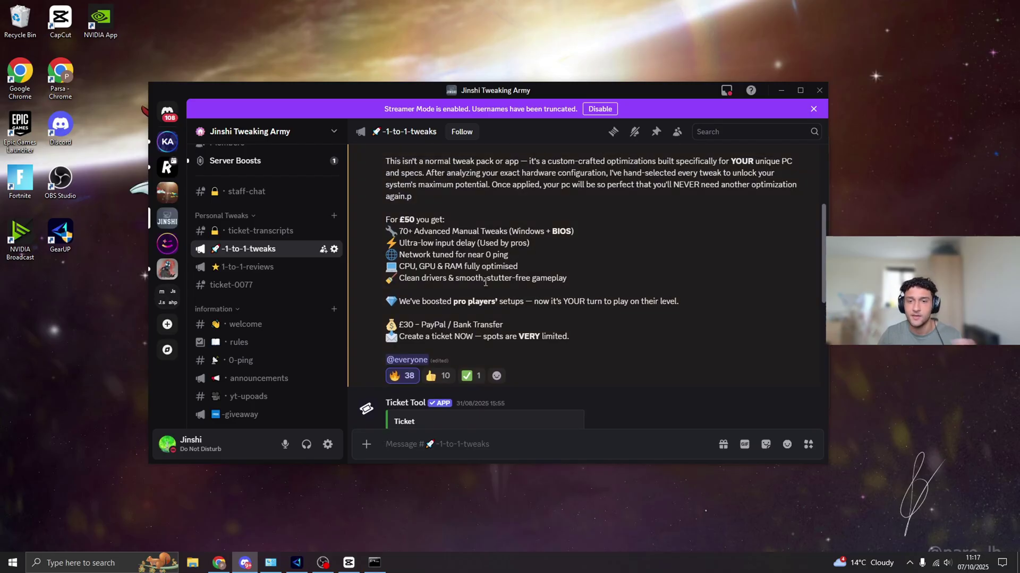
{"action": "left_click", "coordinate": [781, 90]}
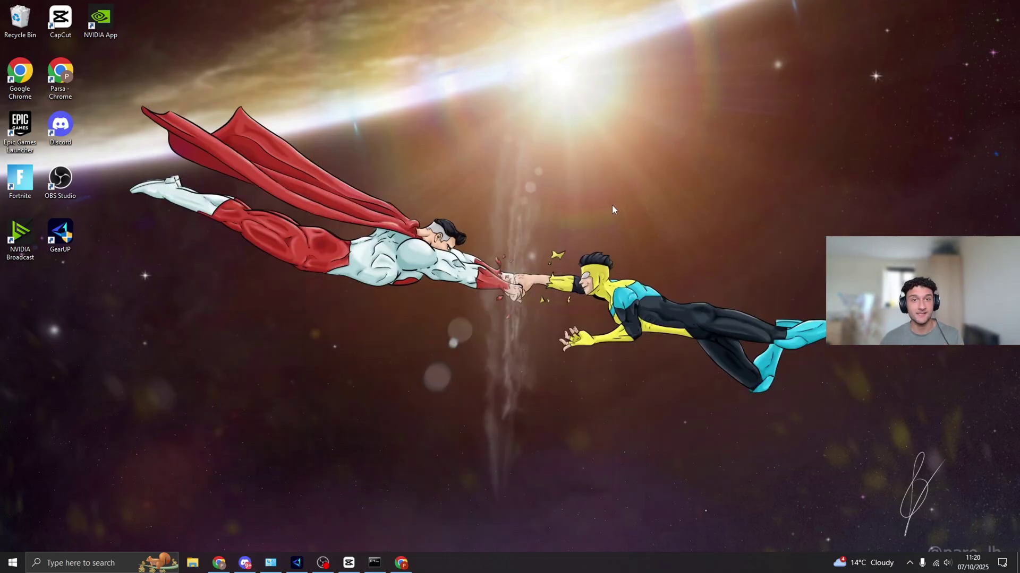
Drag the GearUP shortcut from the left icon column onto the open wallpaper mid-desktop.
{"action": "left_click_drag", "start_coordinate": [60, 234], "coordinate": [463, 183]}
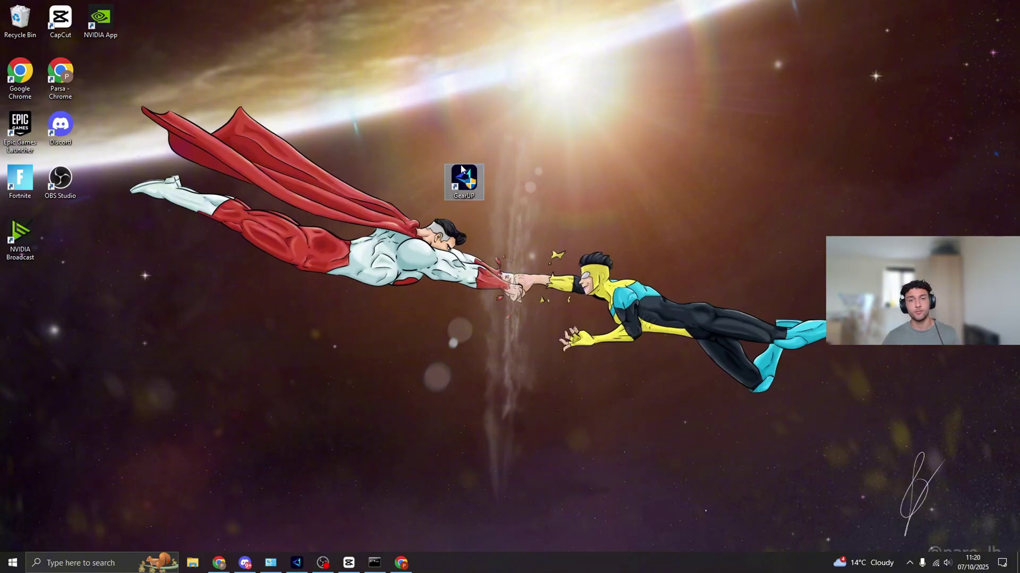
{"action": "left_click_drag", "start_coordinate": [402, 129], "coordinate": [573, 229]}
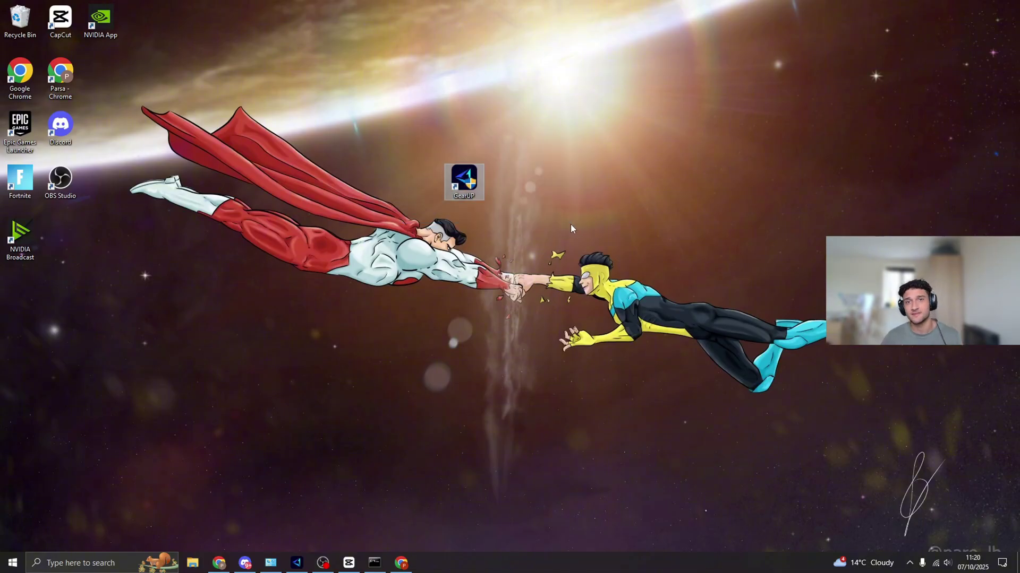